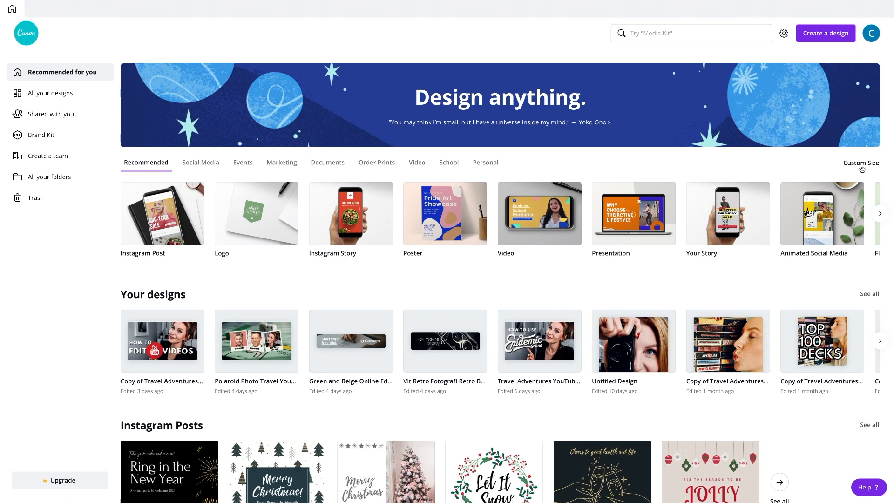
- Open the existing "How to Edit YouTube Videos" thumbnail design from your designs for editing
scroll(608, 324, "down", 5)
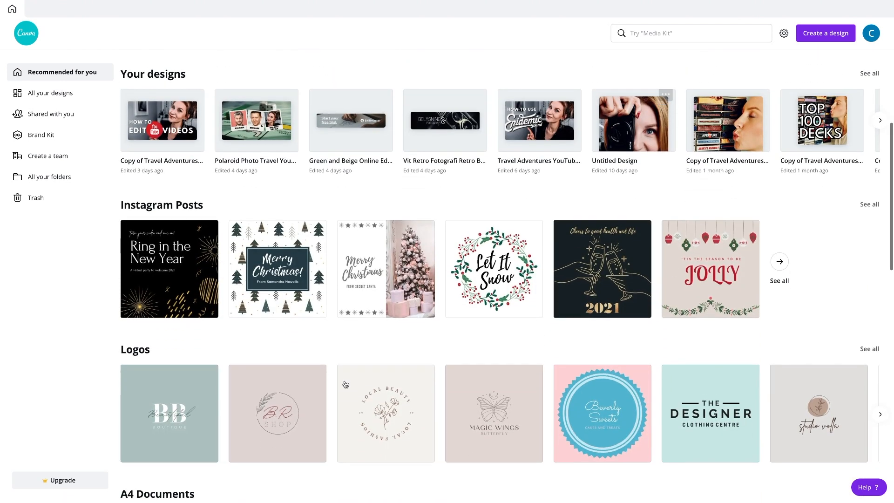
scroll(290, 365, "down", 6)
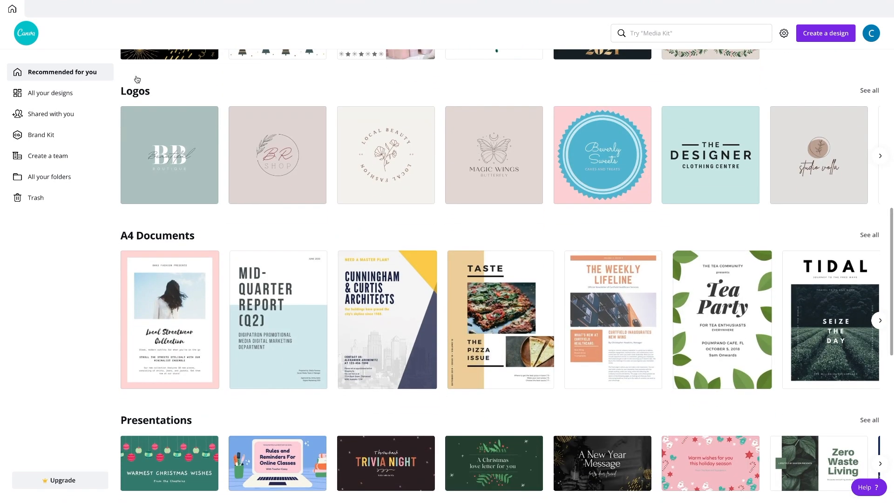
scroll(260, 303, "down", 13)
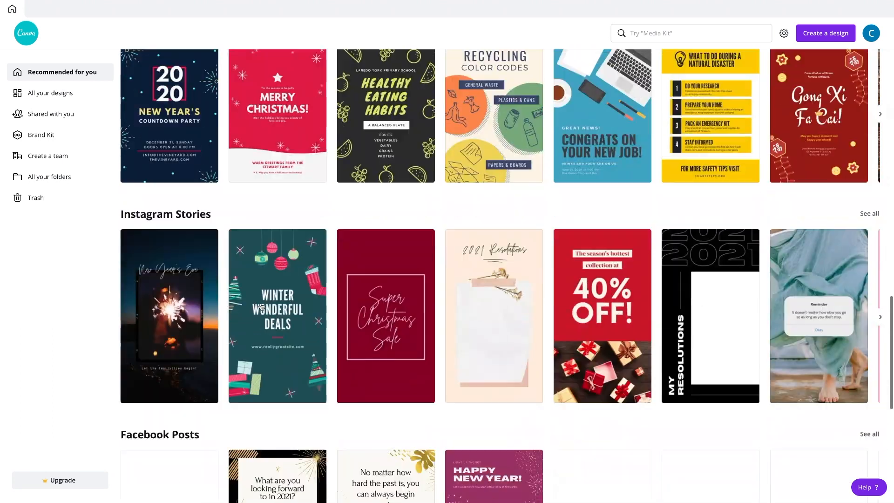
scroll(261, 307, "down", 6)
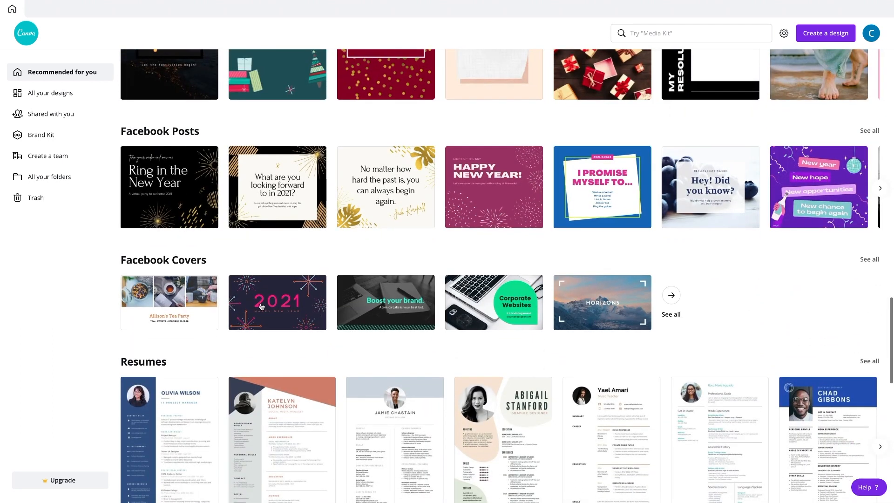
scroll(261, 306, "down", 5)
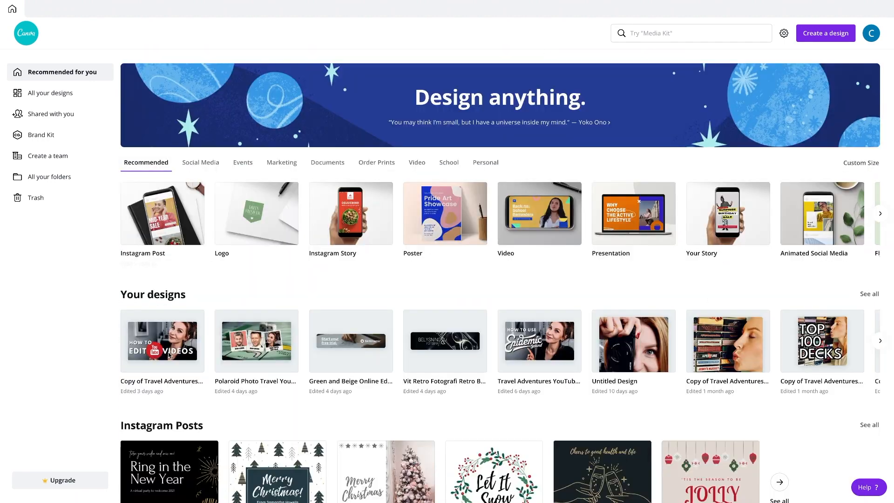
left_click(149, 345)
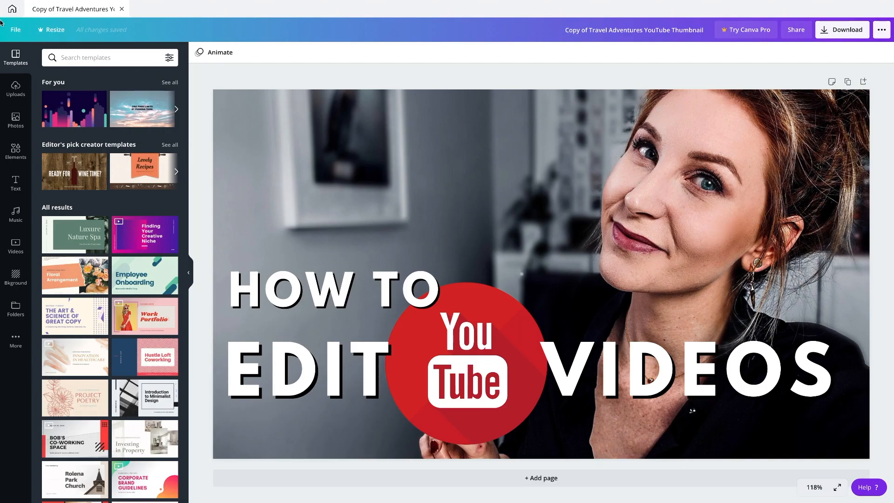
- Upload the new portrait photo of the smiling woman and try it as the thumbnail's background
left_click(24, 134)
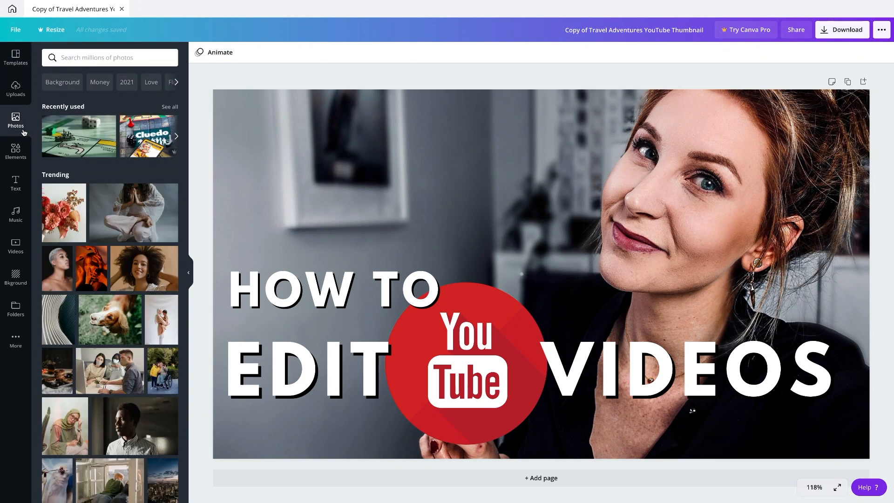
left_click(15, 88)
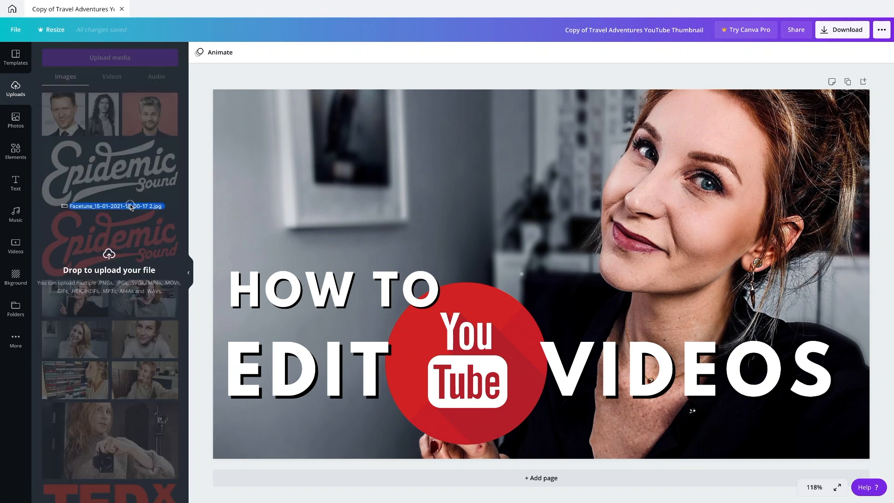
left_click_drag(131, 205, 134, 188)
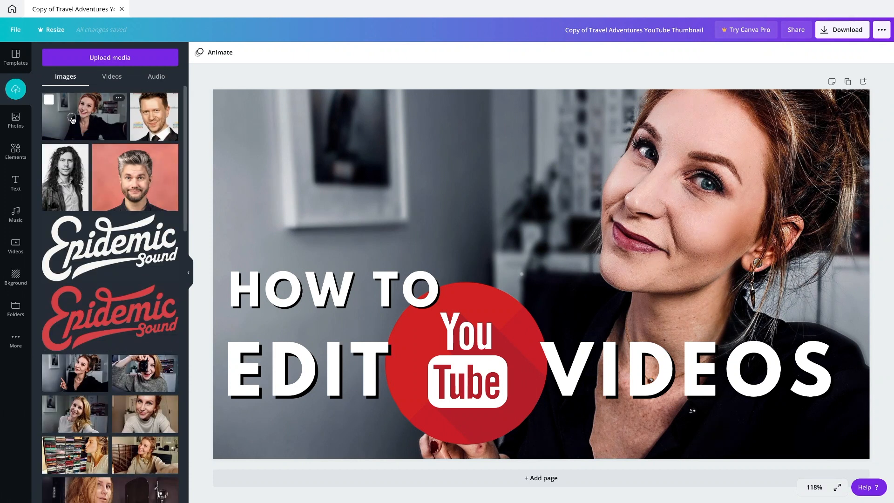
left_click_drag(72, 120, 241, 122)
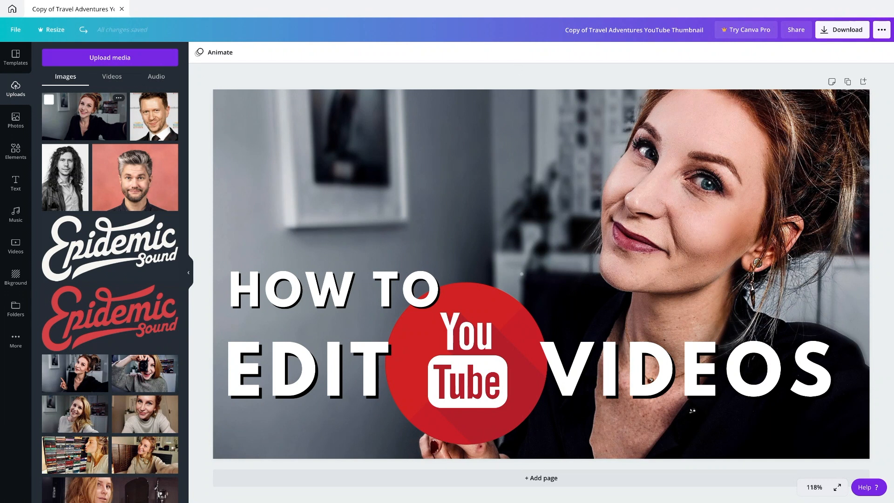
- Check the thumbnail's legibility at small sizes by viewing it at 25% and 10% zoom
left_click(811, 488)
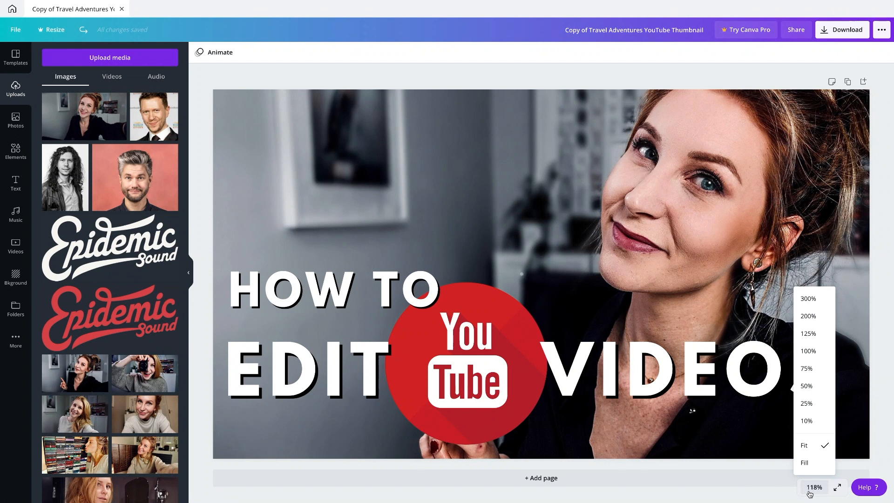
left_click(813, 405)
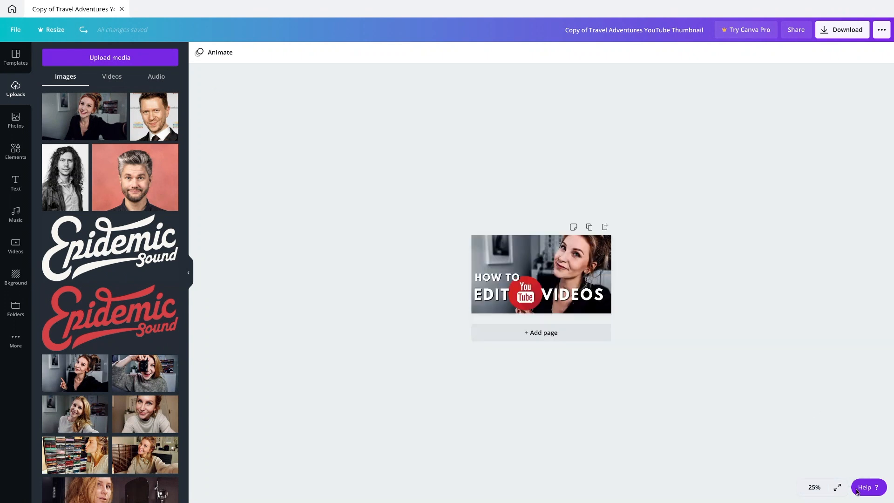
left_click(815, 489)
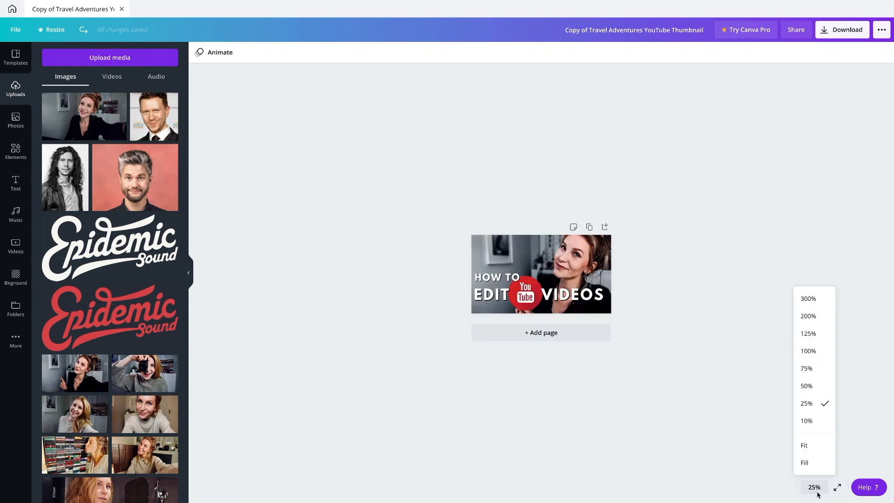
left_click(812, 424)
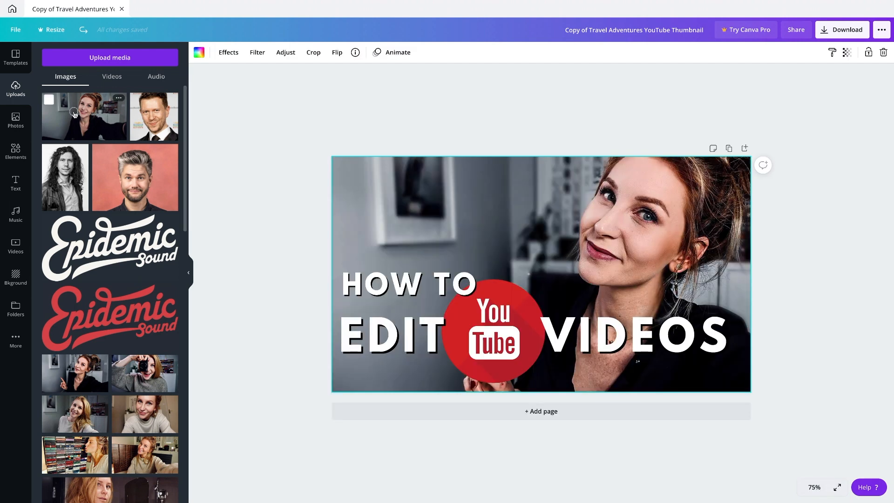
- Replace the background with the newly uploaded portrait, enlarging and shifting it within the frame for a closer crop
left_click_drag(75, 115, 473, 171)
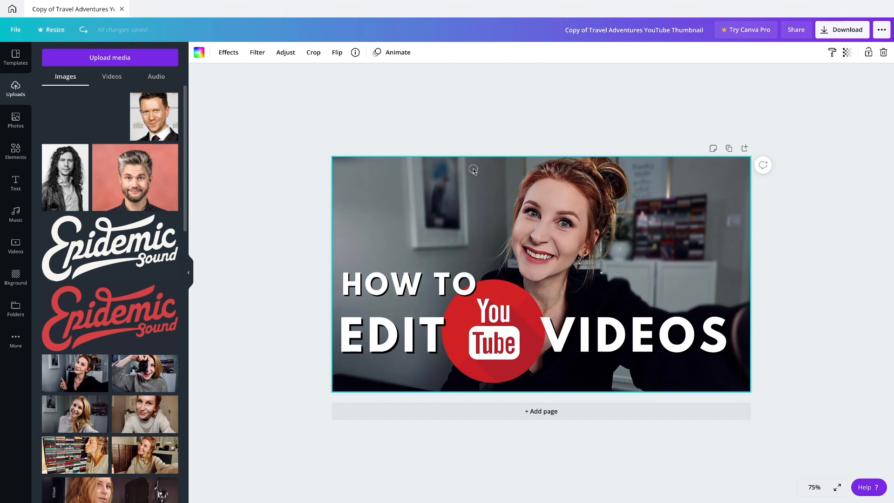
double_click(433, 214)
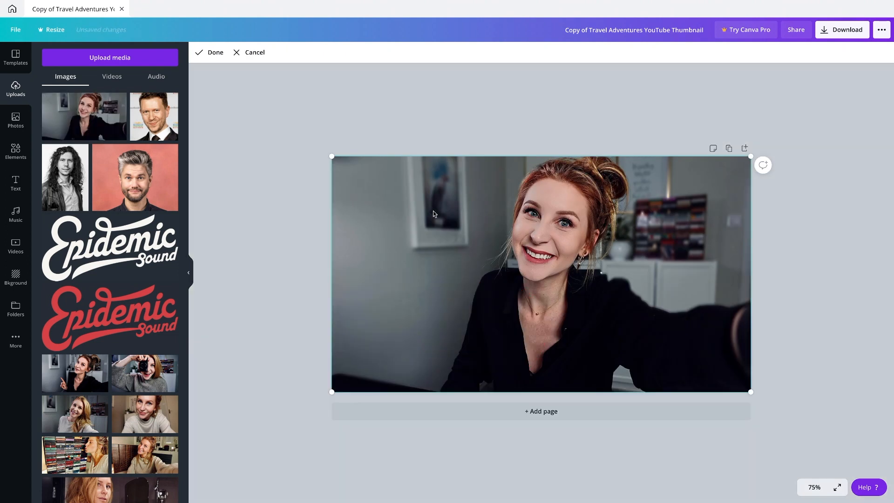
left_click_drag(751, 159, 864, 90)
left_click_drag(711, 263, 693, 321)
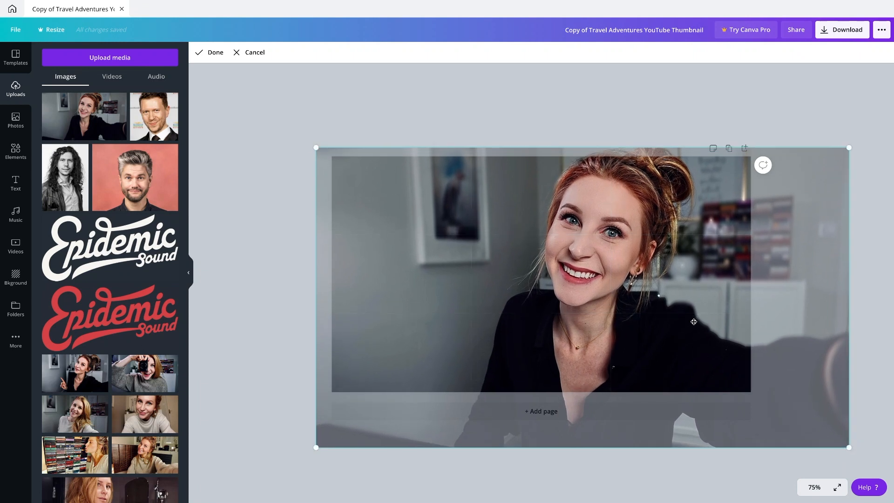
key("Return")
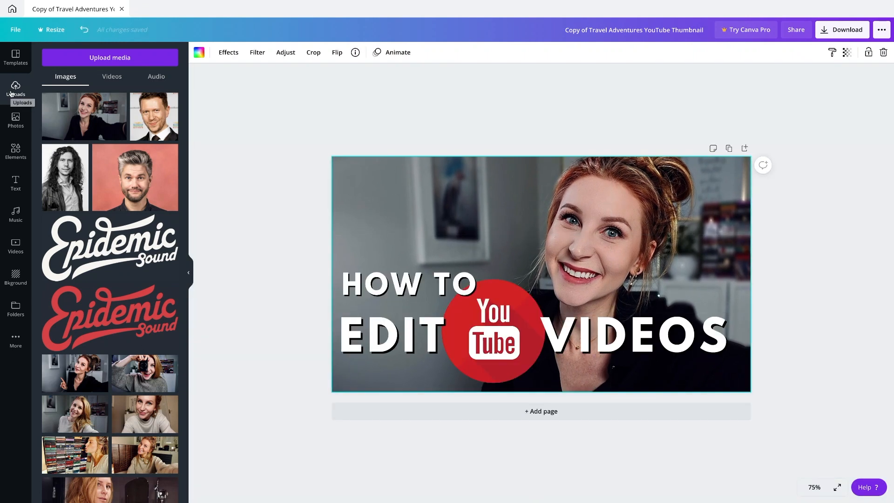
- Try the trending photo of the seated woman with folded hands as the background and undo the replacement
left_click(16, 65)
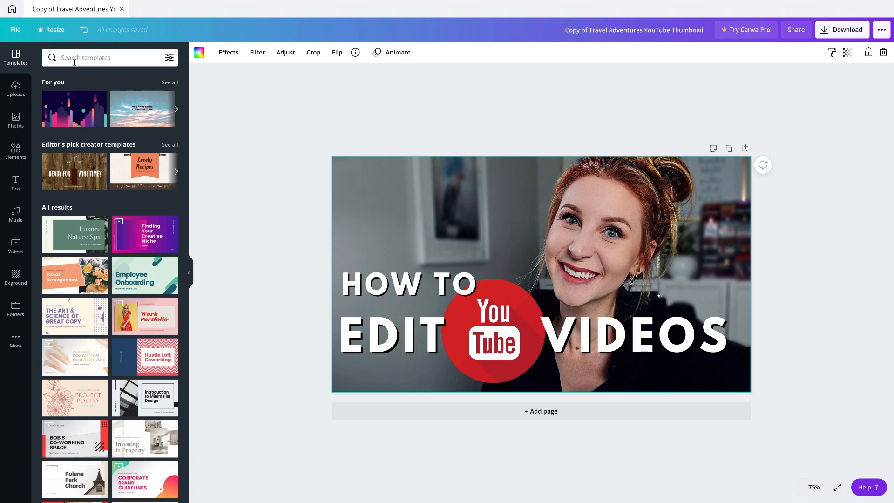
left_click(15, 93)
left_click(26, 123)
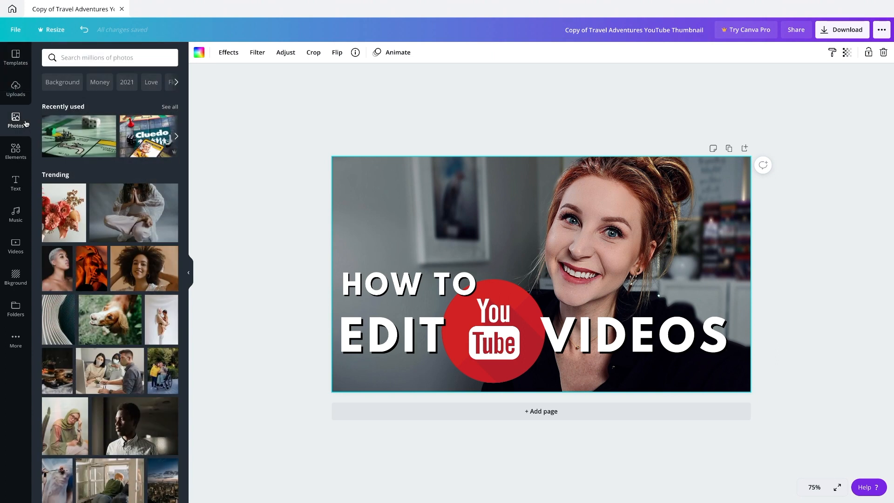
left_click_drag(176, 195, 344, 183)
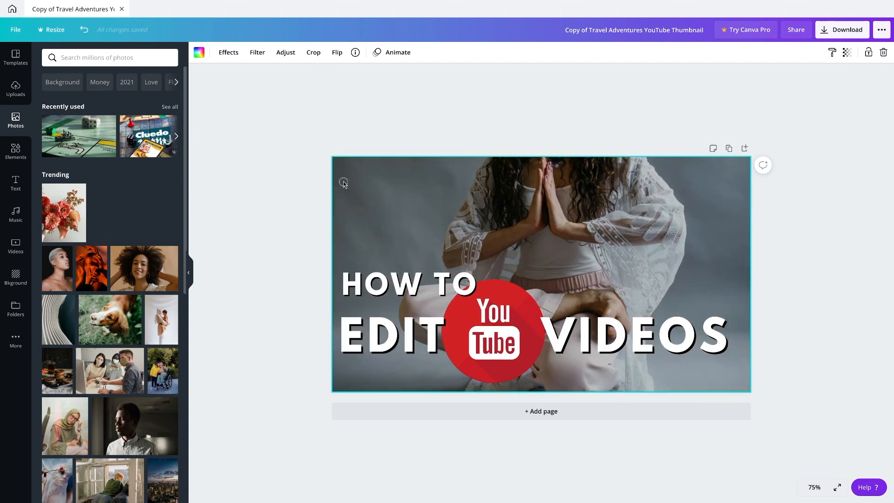
key("ctrl+z")
- Try an enlarged featured cactus graphic above the HOW TO text and delete it
left_click(15, 149)
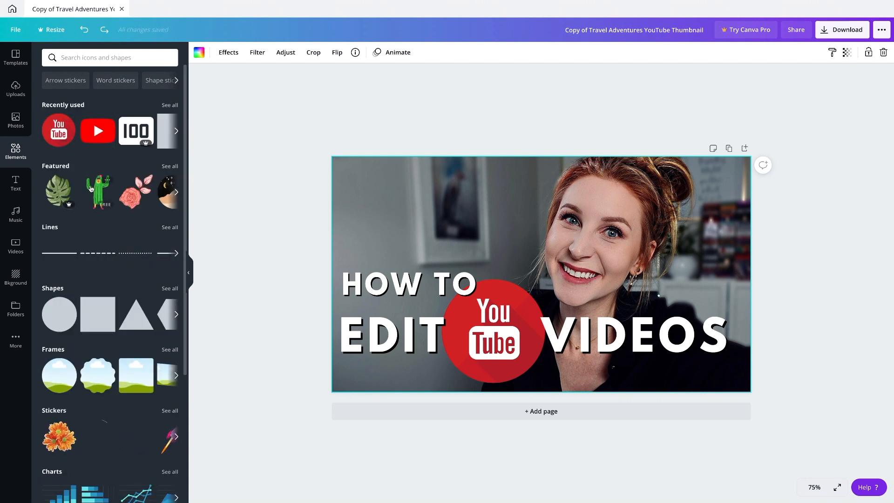
left_click_drag(98, 188, 415, 184)
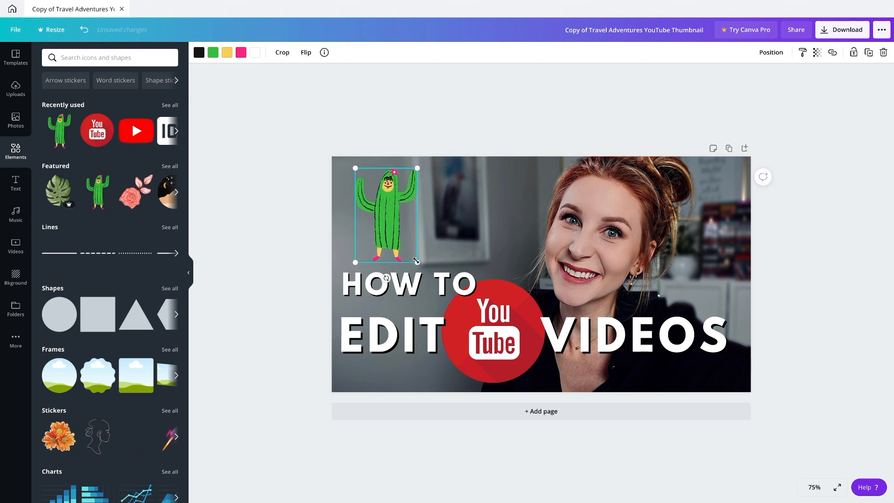
left_click_drag(405, 255, 433, 274)
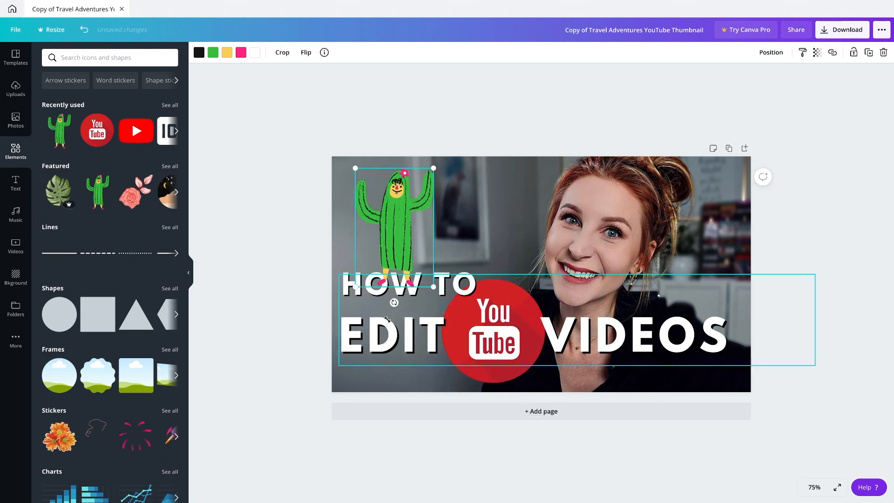
key("Delete")
- Try a red circle shape sent to the back behind the HOW TO EDIT text and delete it
scroll(59, 186, "down", 4)
left_click_drag(53, 111, 348, 265)
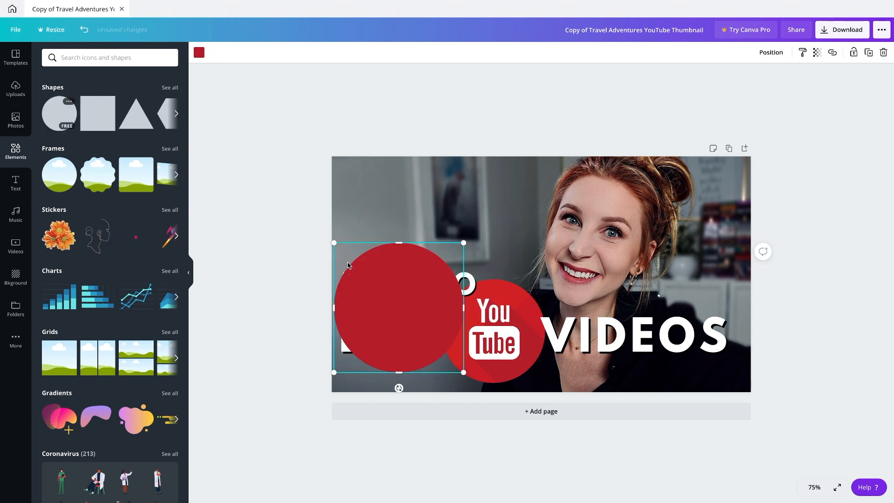
right_click(378, 280)
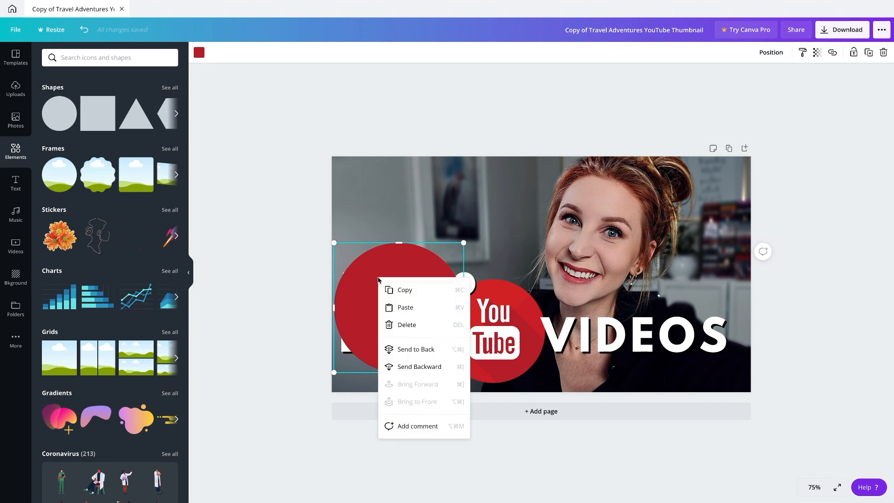
left_click(430, 356)
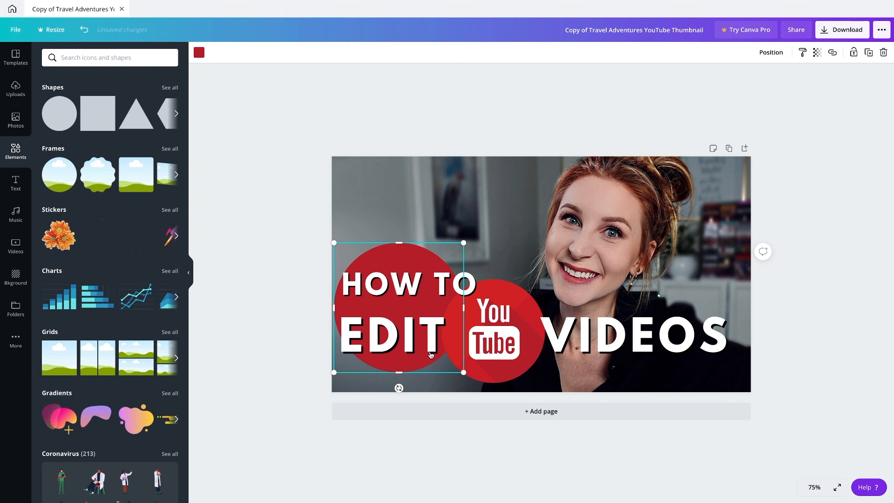
key("Delete")
- Browse the available text styles, music, videos, backgrounds and additional content sources
left_click(11, 174)
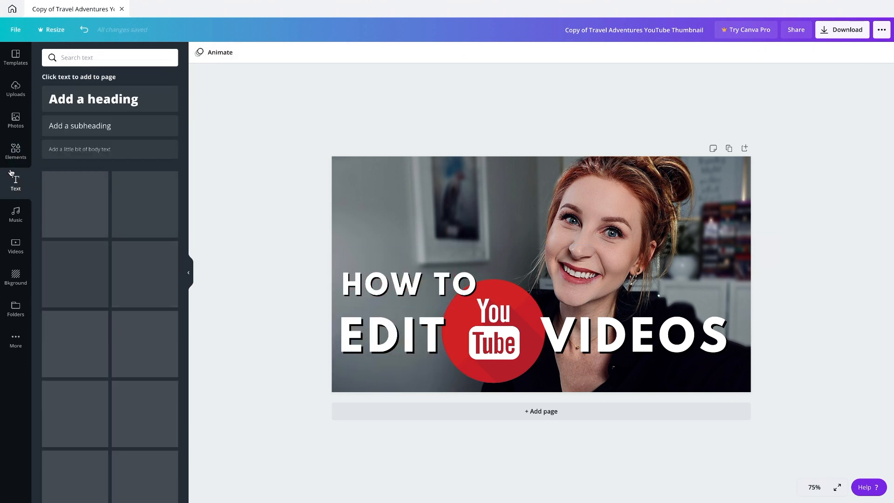
scroll(103, 308, "down", 3)
scroll(102, 307, "down", 3)
scroll(102, 308, "up", 7)
left_click(17, 212)
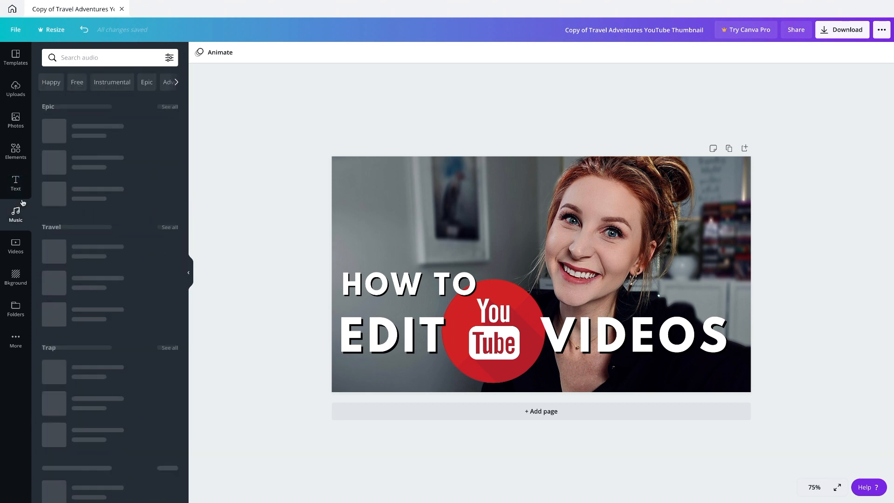
left_click(16, 246)
left_click(16, 280)
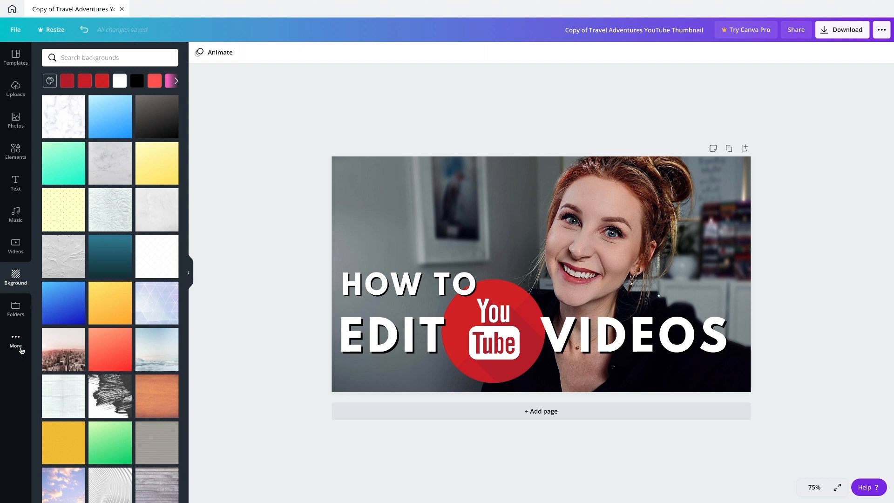
left_click(20, 348)
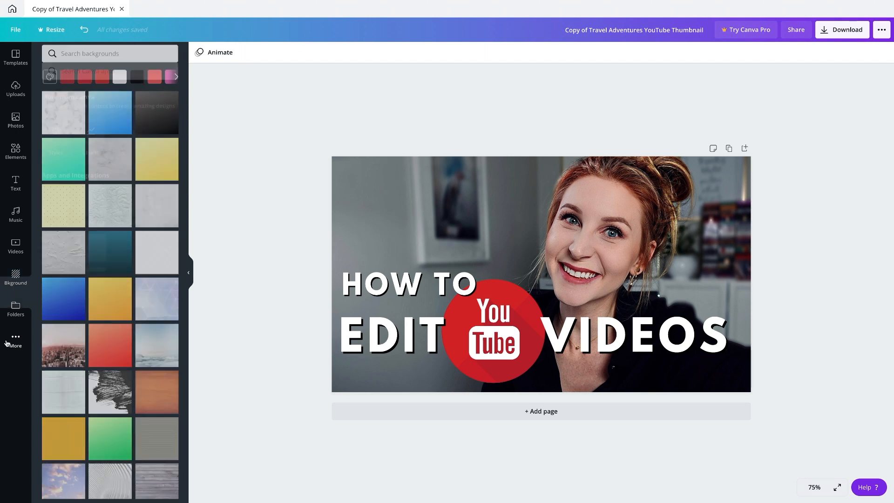
scroll(98, 266, "down", 3)
scroll(98, 265, "up", 3)
left_click(15, 58)
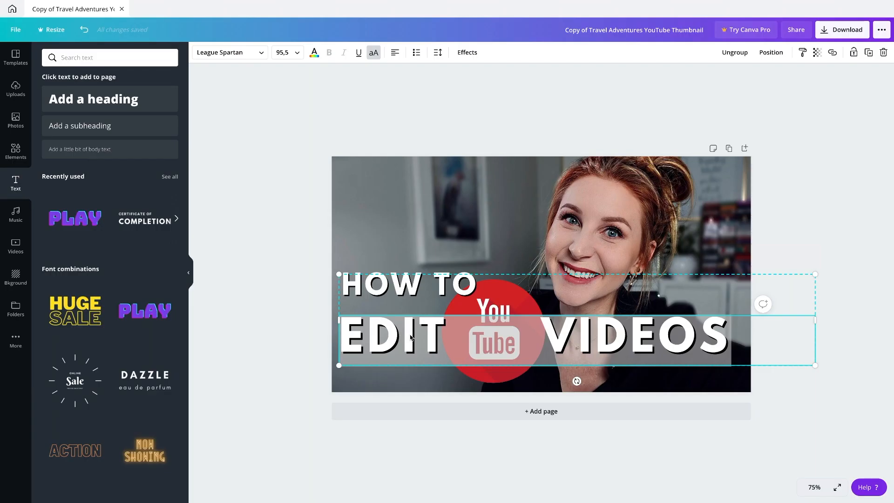
- Replace the EDIT VIDEOS text with "MAKE THUMBNAILS" and scale the title group down to a font size of about 70.3
type("MAKE THUM")
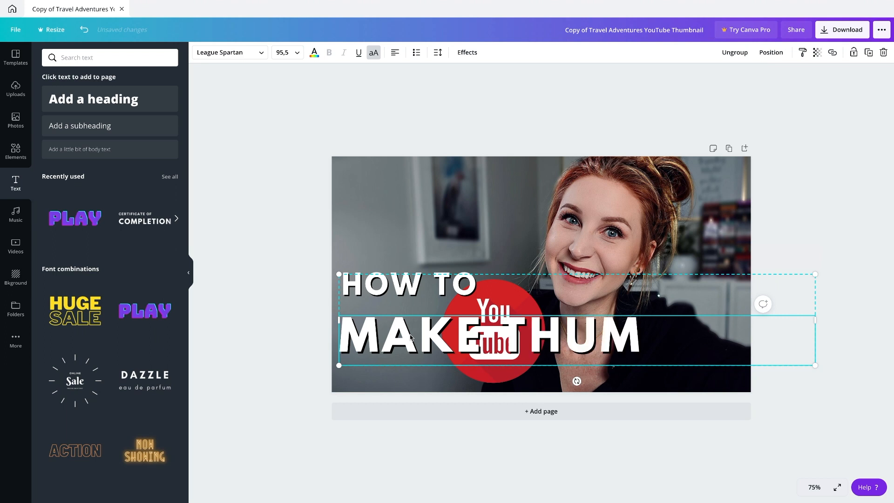
type("BNAILS")
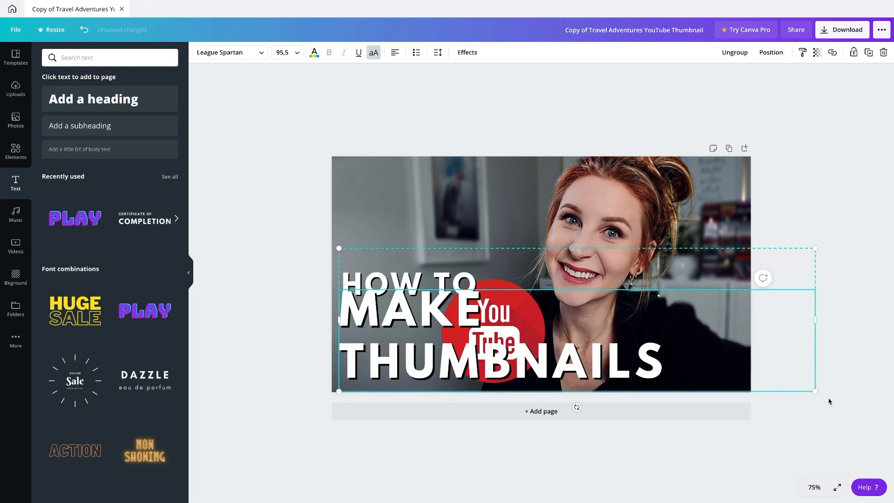
left_click_drag(812, 390, 724, 371)
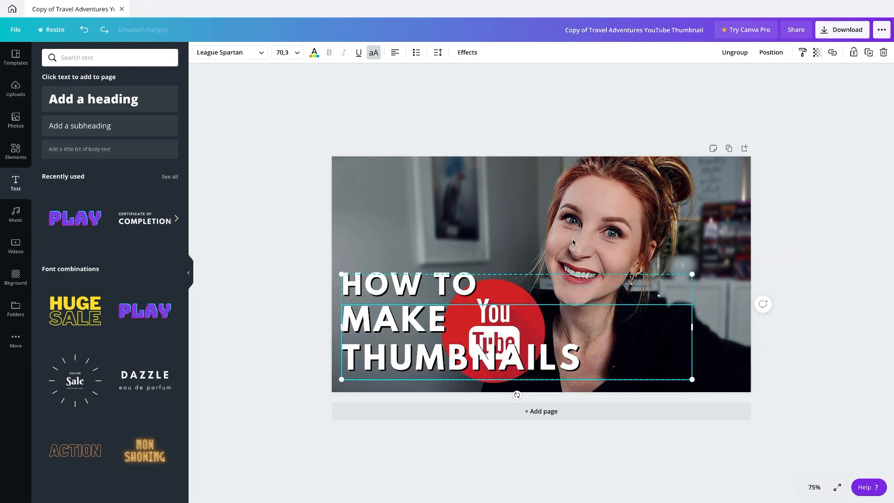
left_click(573, 239)
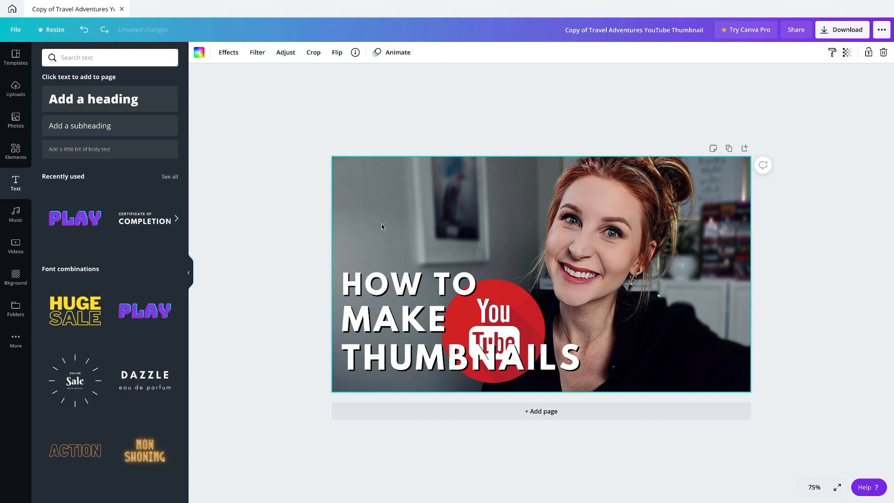
left_click(408, 285)
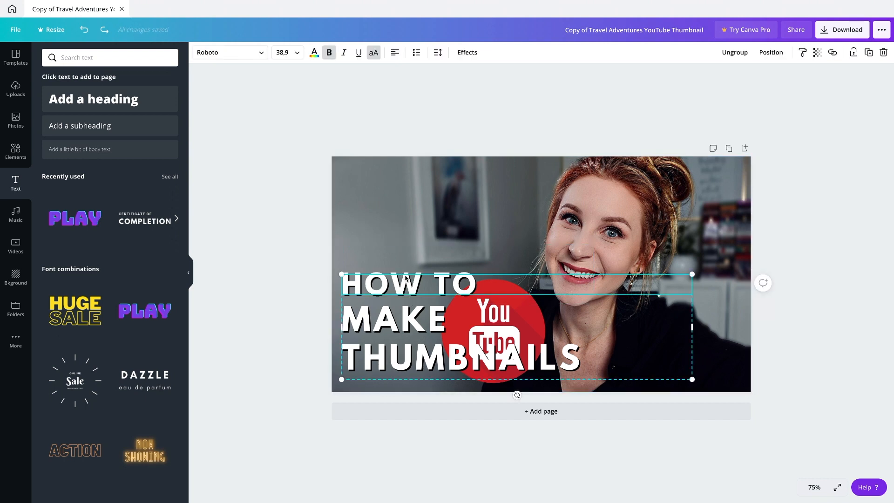
left_click(407, 241)
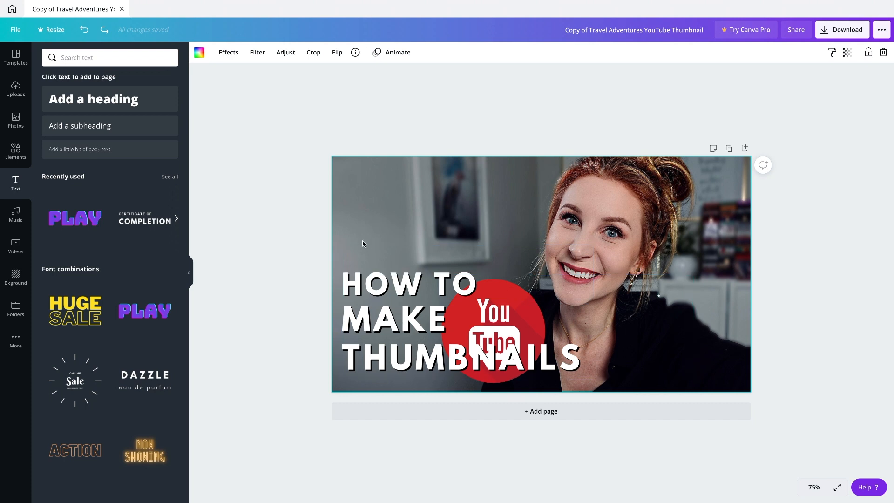
- Delete the YouTube logo behind the title and reposition the HOW TO MAKE THUMBNAILS text group over the lower part of the portrait
left_click_drag(362, 242, 391, 367)
left_click_drag(387, 304, 389, 223)
left_click(534, 357)
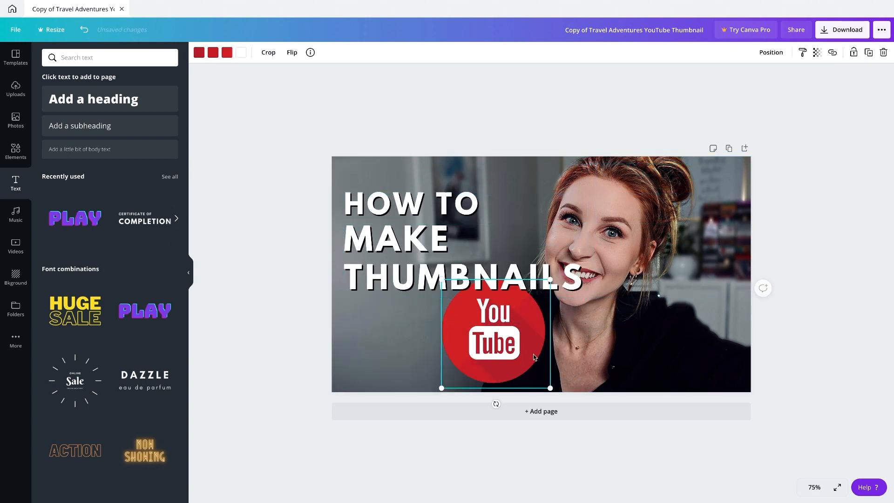
key("Delete")
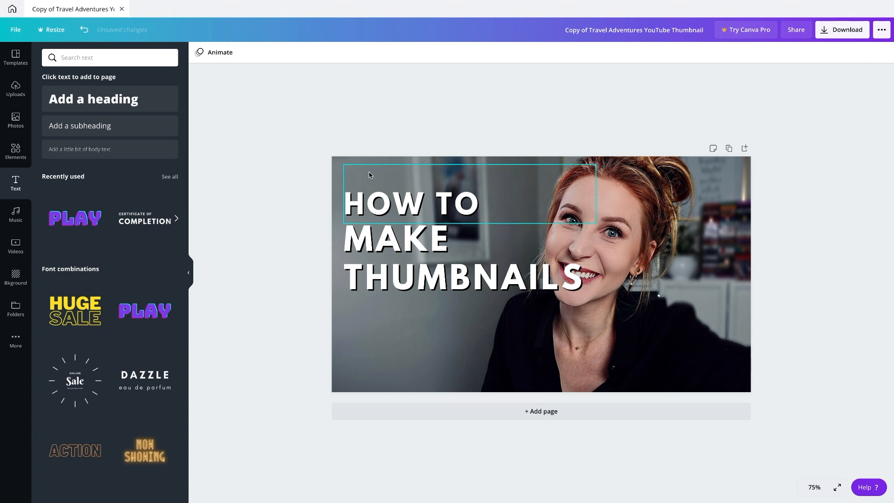
left_click_drag(344, 173, 440, 329)
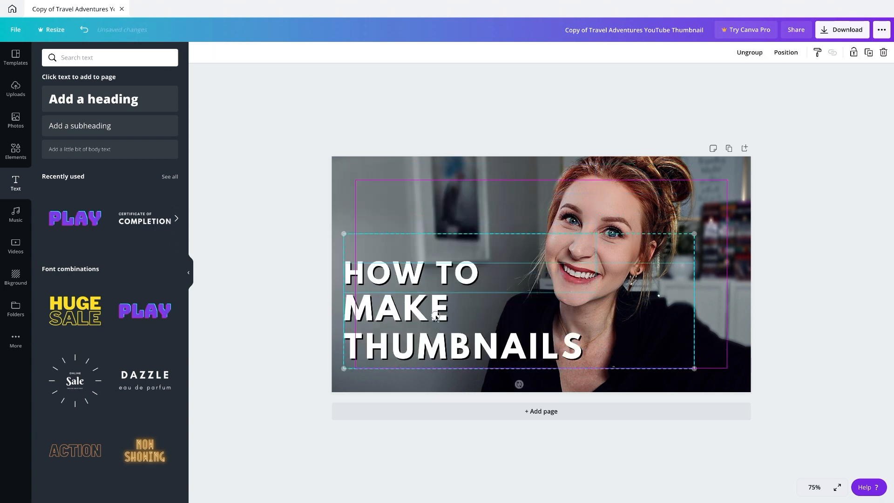
left_click(476, 184)
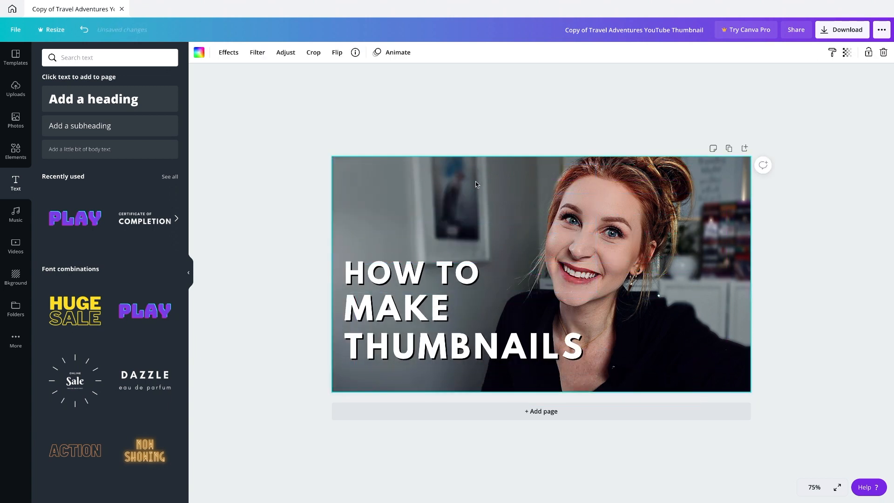
- Search for "canva" and place the white Canva lettering graphic above the HOW TO text
left_click(75, 57)
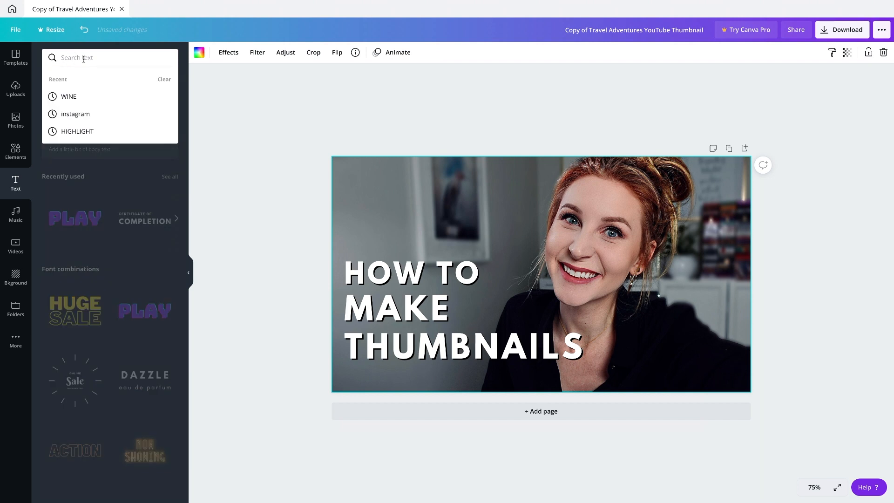
type("canva")
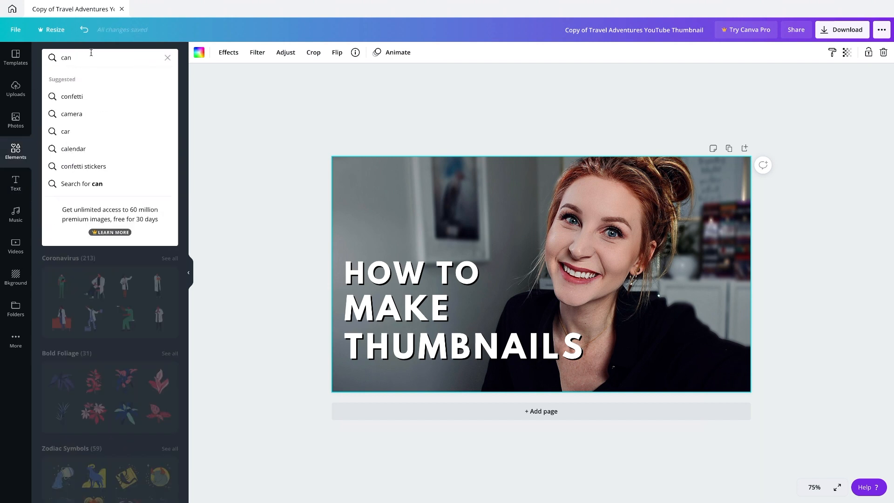
type("va")
key("Return")
left_click(157, 158)
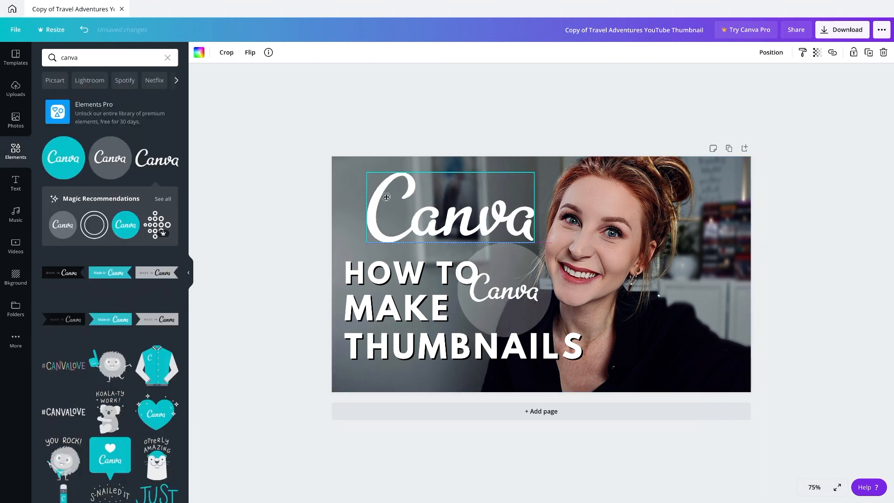
left_click_drag(450, 208, 439, 210)
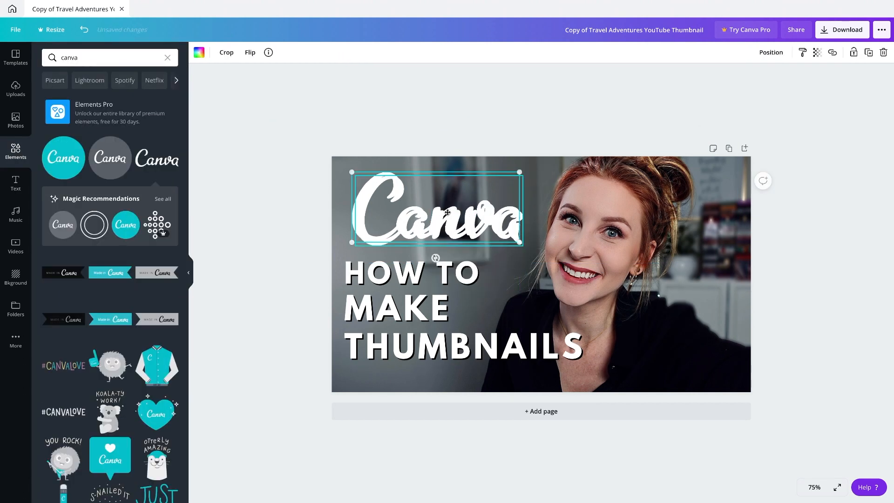
- Set the Canva lettering's transparency to 2 and arrange it below an enlarged HOW TO line of font size about 84.2
left_click(817, 52)
left_click_drag(792, 75, 738, 75)
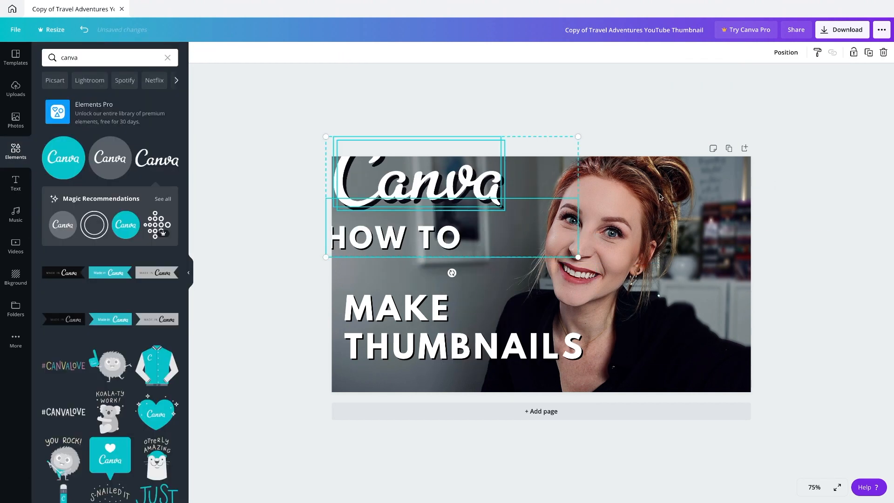
left_click_drag(451, 270, 562, 302)
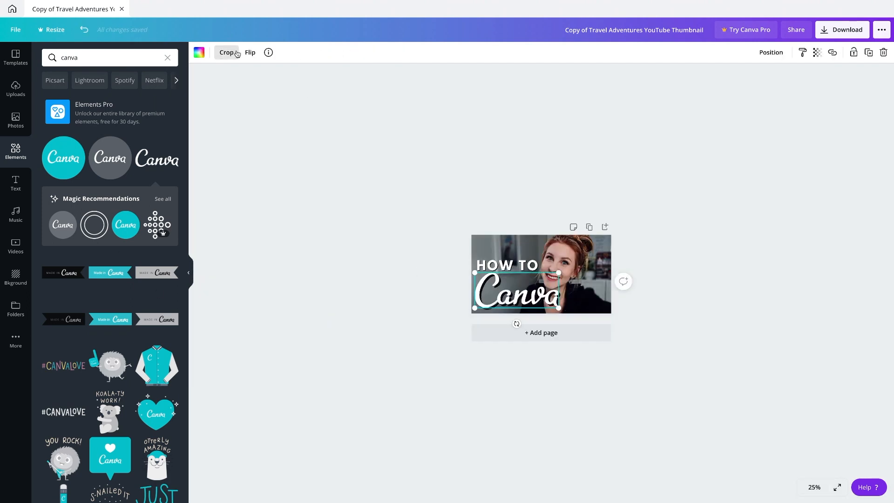
- Recolor the Canva lettering light blue and try a turquoise Canva circle between the words MAKE and THUMBNAILS
left_click(199, 52)
left_click(122, 268)
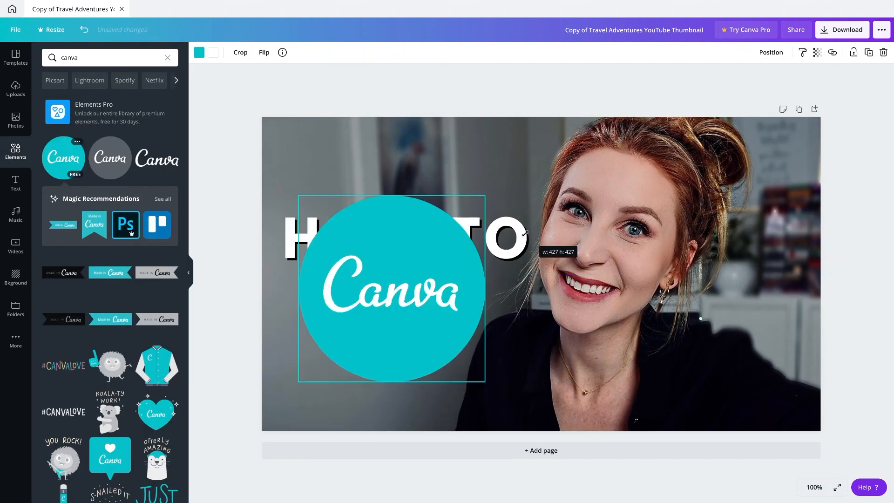
left_click_drag(379, 317, 722, 378)
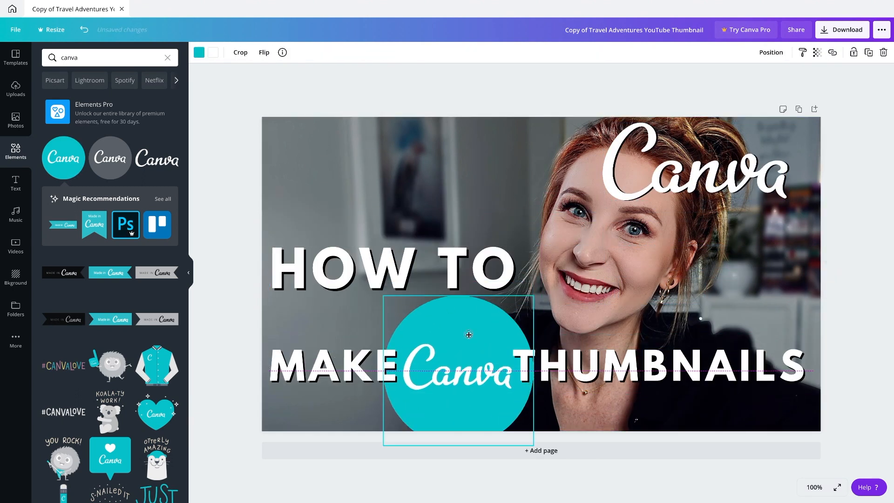
left_click(721, 391)
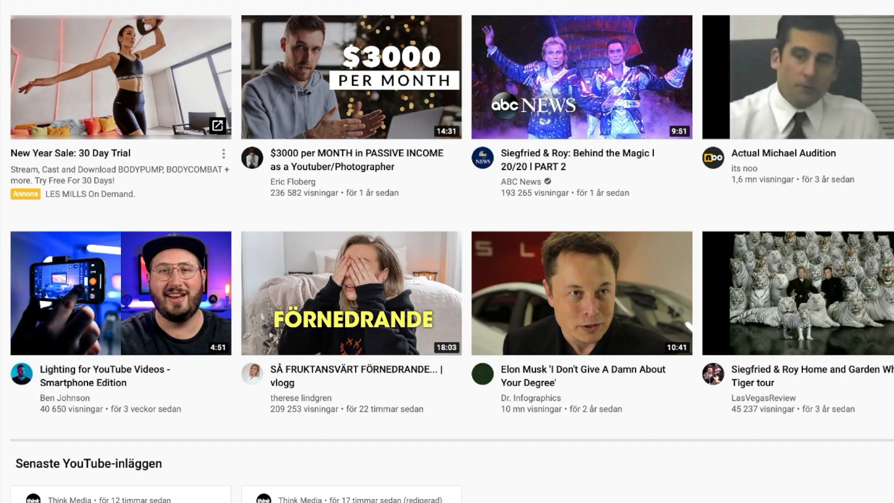
- Switch to YouTube, search for "canva tutorial" and examine the thumbnails of the results
type("camva tutorial")
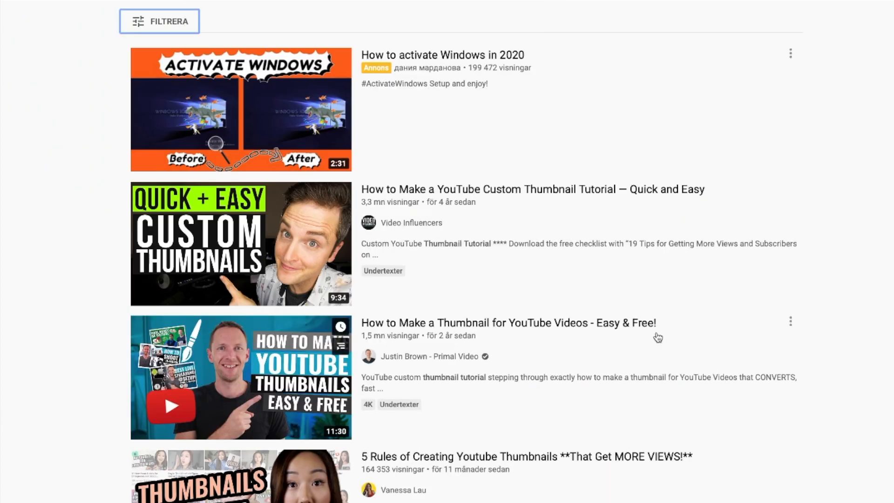
scroll(657, 338, "down", 20)
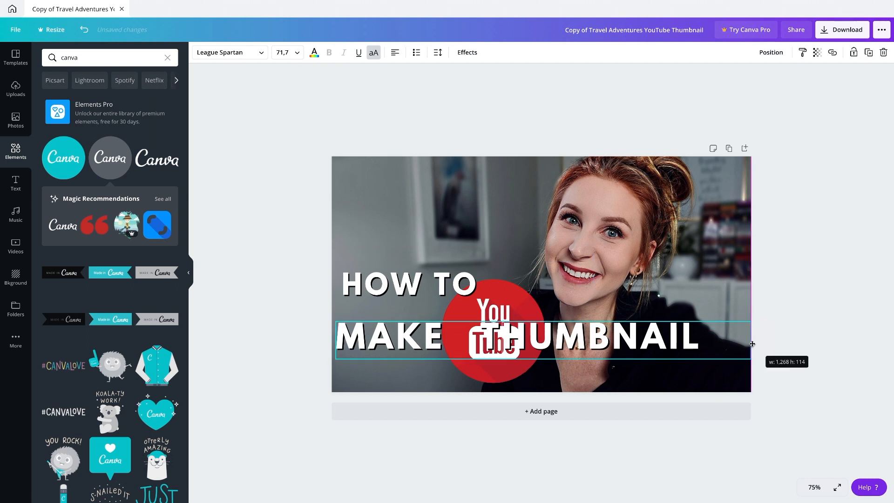
- Fit the MAKE THUMBNAIL text on one line around the YouTube logo at a font size of about 69.6
left_click_drag(762, 329, 762, 305)
left_click_drag(757, 335, 748, 335)
mouse_move(750, 371)
left_mouse_down()
mouse_move(692, 355)
mouse_move(745, 382)
left_mouse_up()
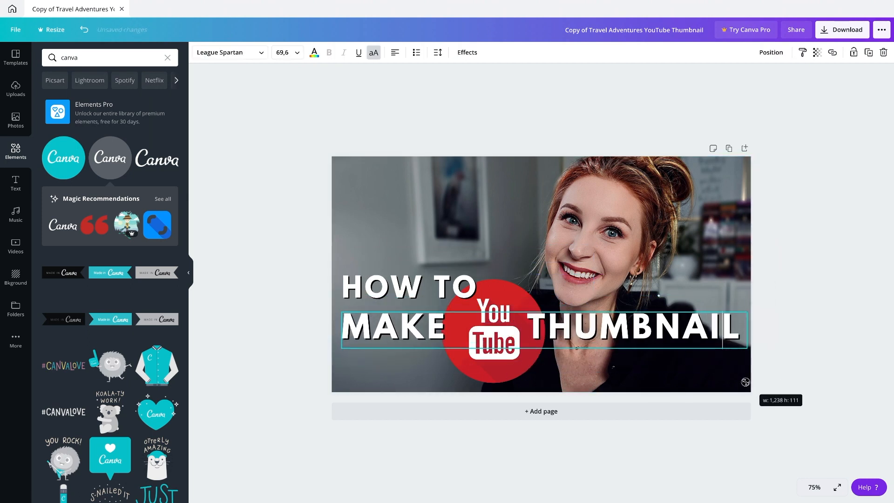
- Add the turquoise Canva circle graphic to the design and complete the title's last word as THUMBNAILS
left_click_drag(63, 157, 485, 323)
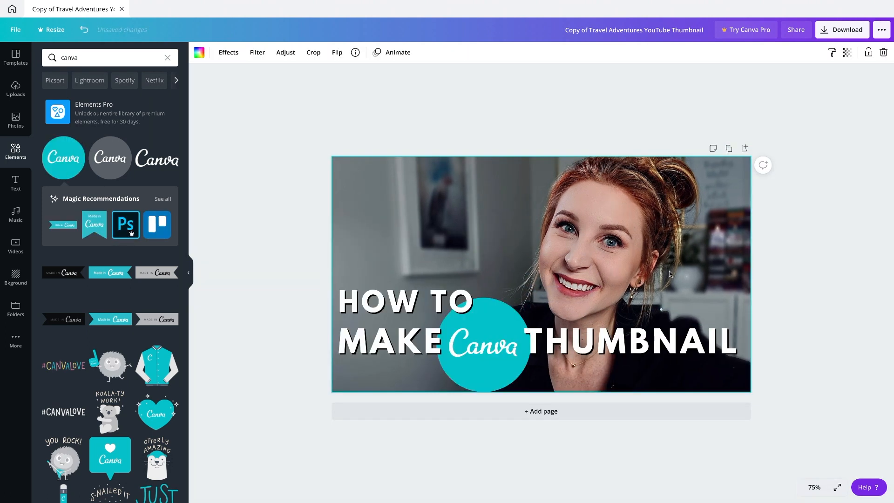
right_click(558, 221)
key("Escape")
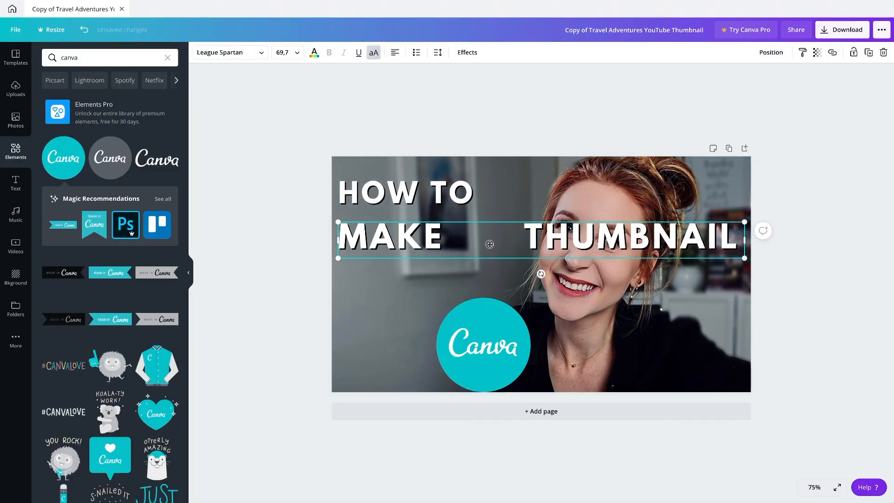
type("S")
left_click_drag(335, 219, 309, 208)
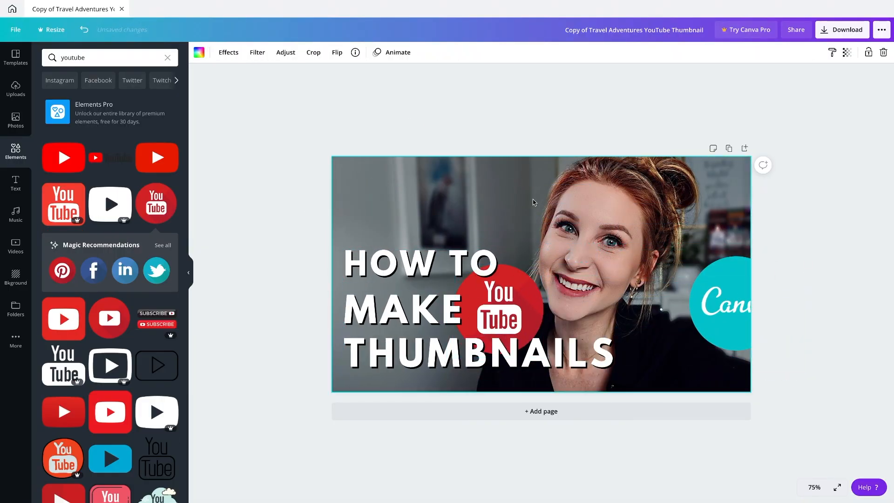
- Delete the turquoise Canva circle and the HOW TO text line from the thumbnail
left_click(724, 303)
key("Delete")
left_click_drag(421, 264, 422, 258)
left_click(404, 310)
left_click(422, 257)
key("Delete")
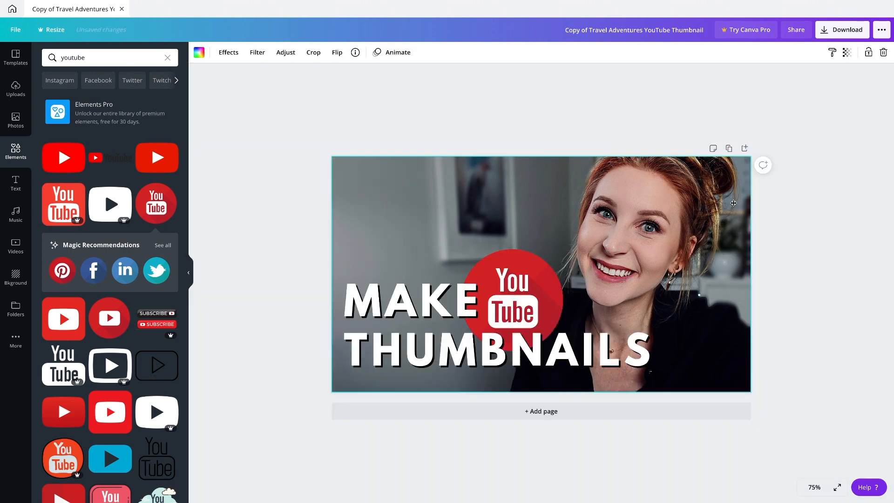
- Set the canvas zoom to 100% and open the download options for the thumbnail
left_click(814, 487)
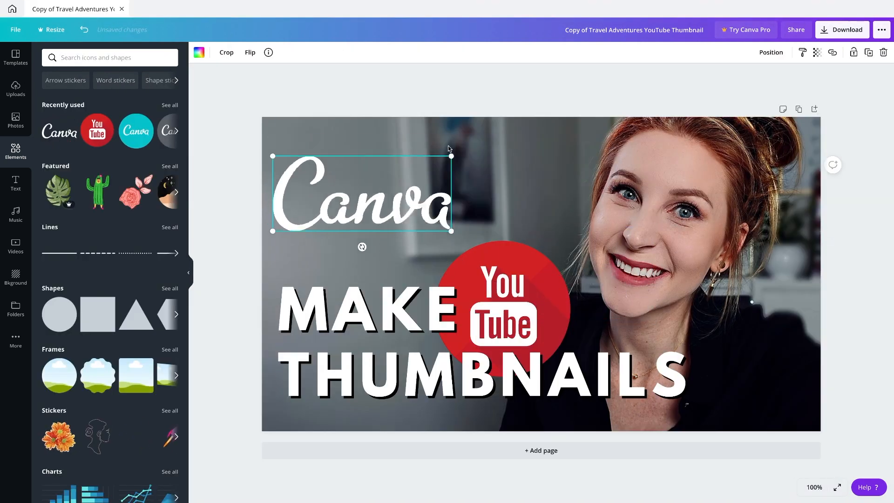
key("Delete")
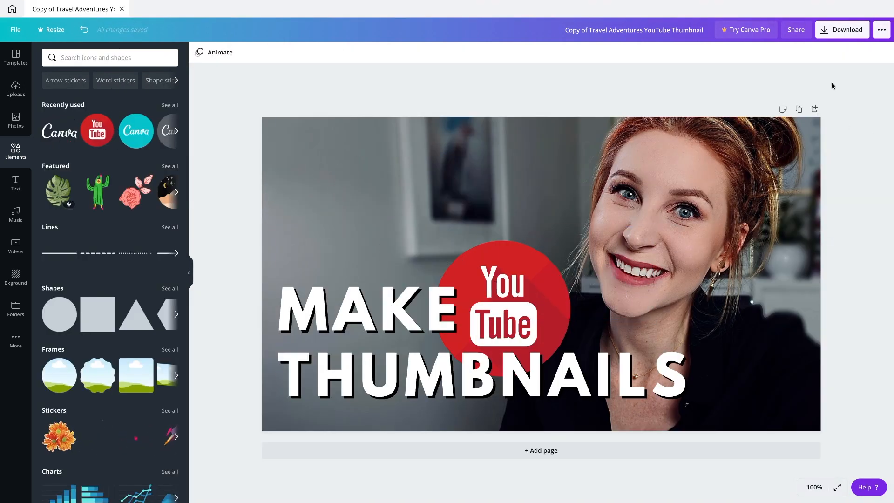
left_click(849, 31)
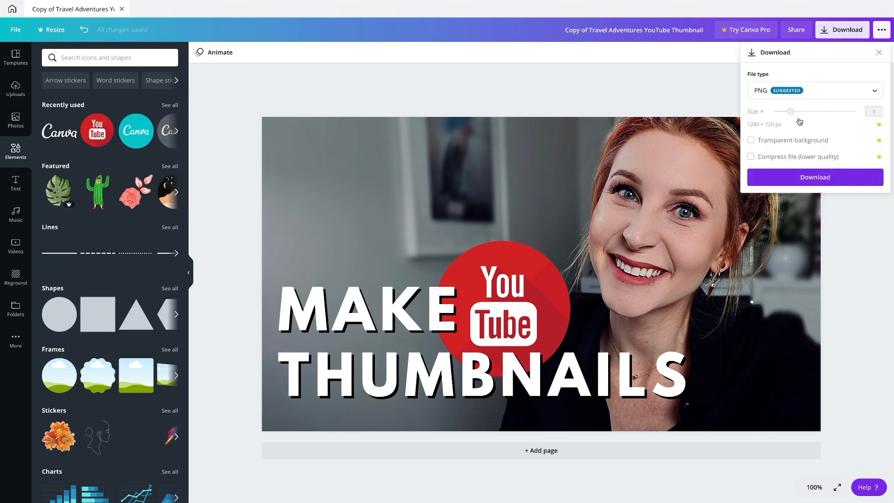